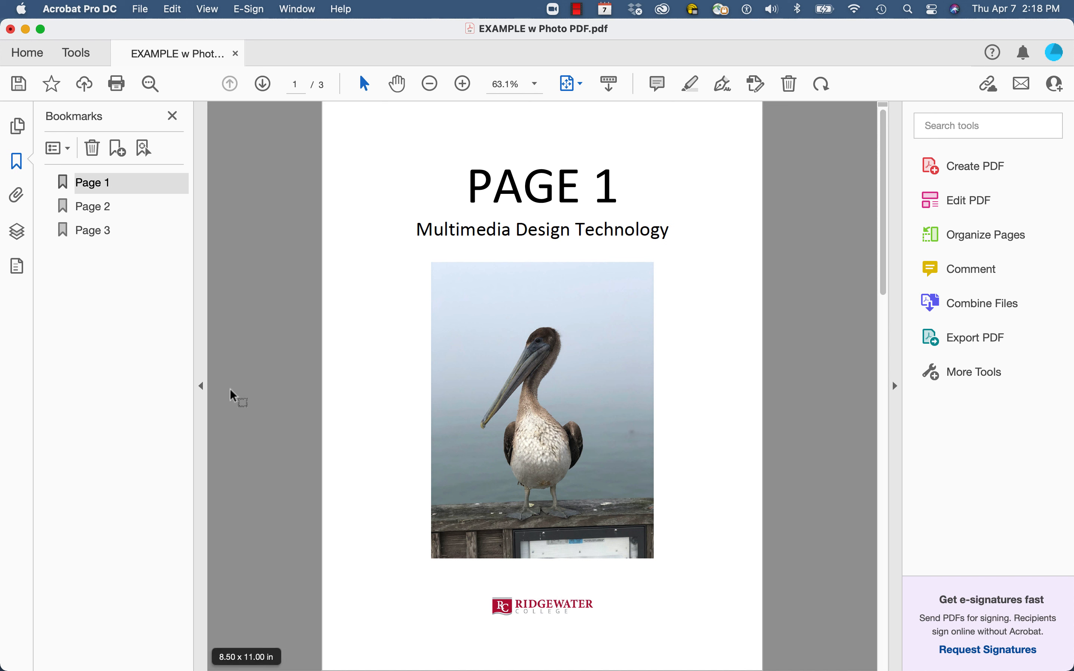
Add a shortcut for the Rich Media tool to the document's tool list, and return to the open PDF
click(77, 54)
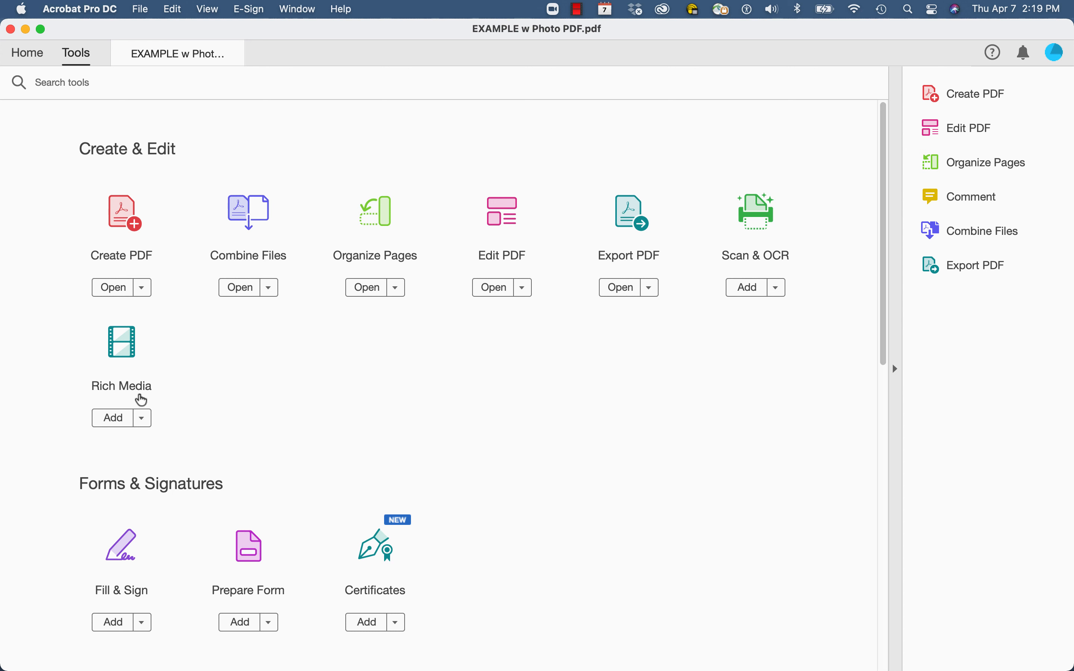
click(142, 419)
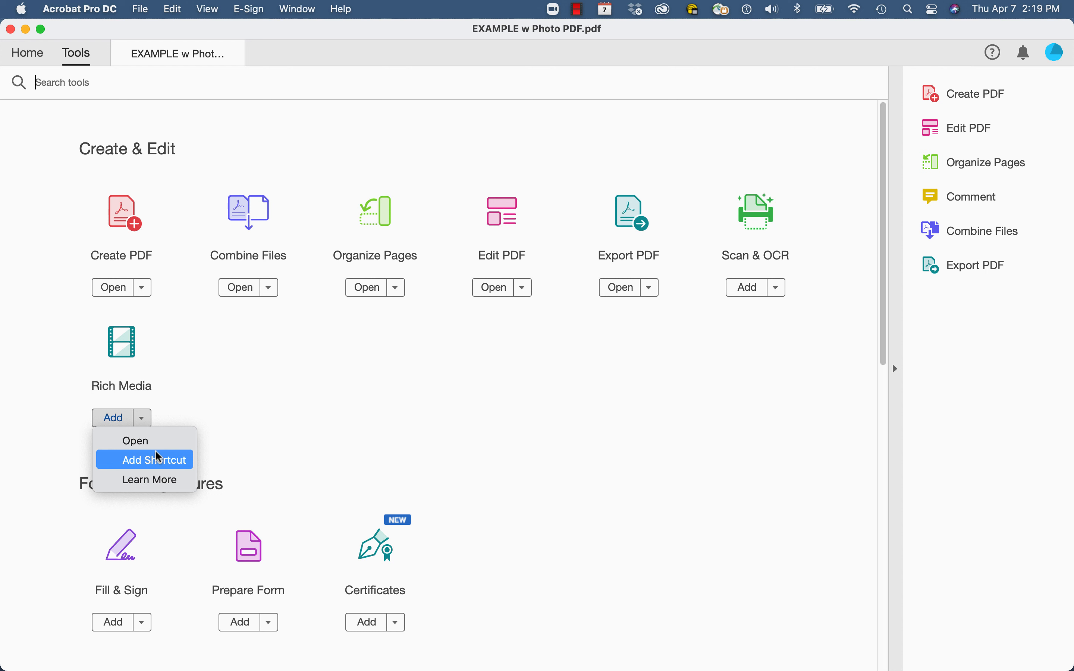
click(158, 462)
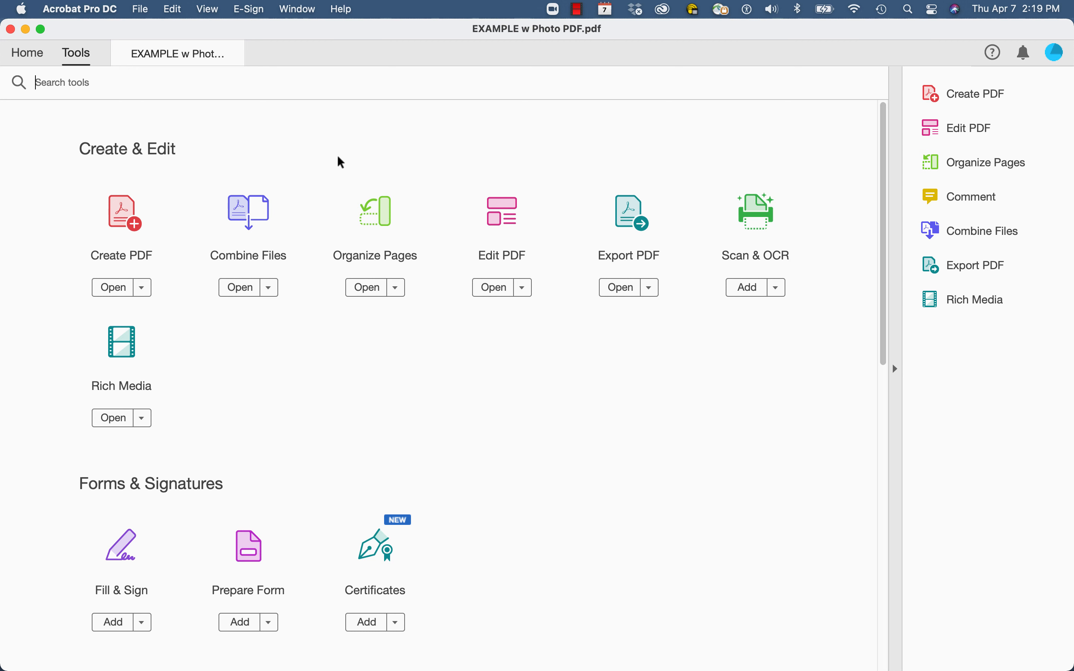
click(182, 56)
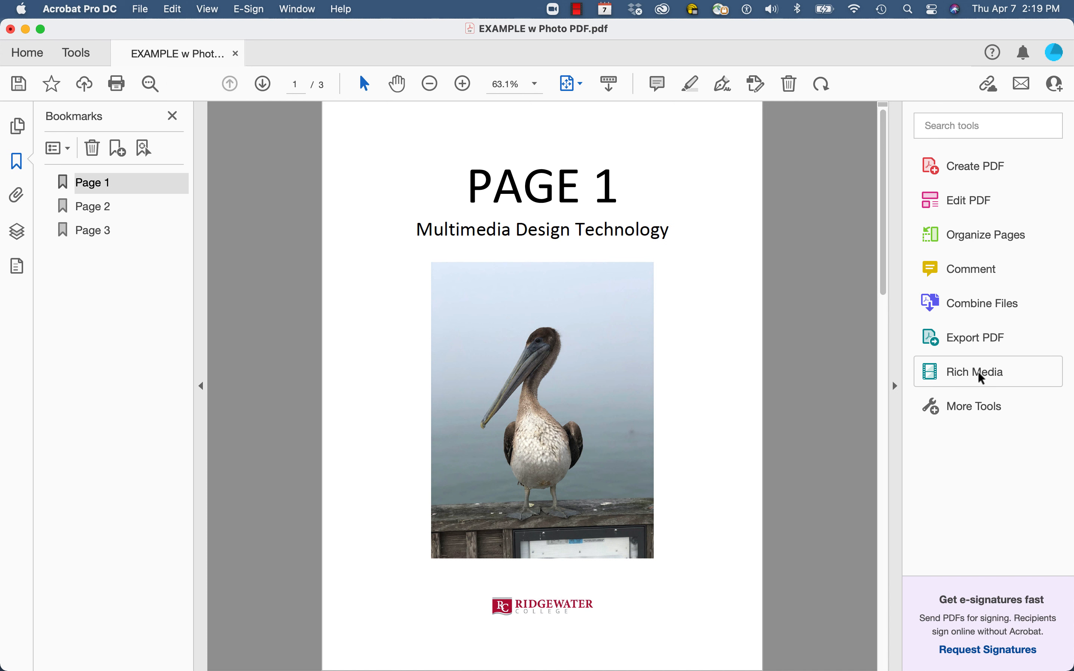
Add a Rich Media button to page 1 and move it to the page's lower-right corner, below the college logo
click(988, 375)
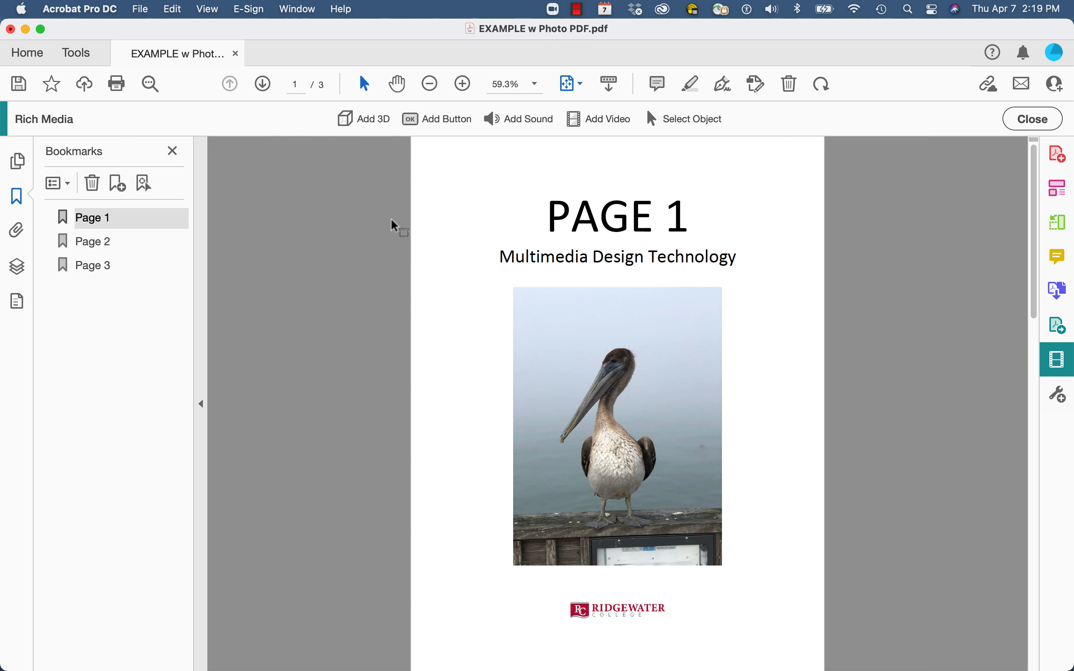
click(435, 127)
click(624, 168)
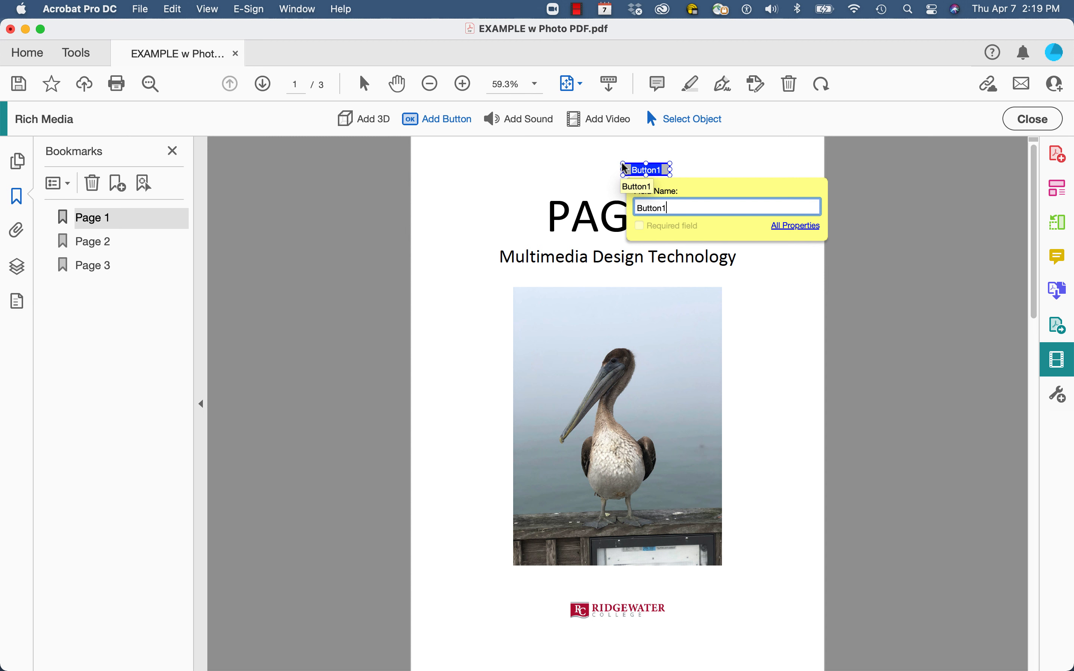
drag(650, 169, 783, 649)
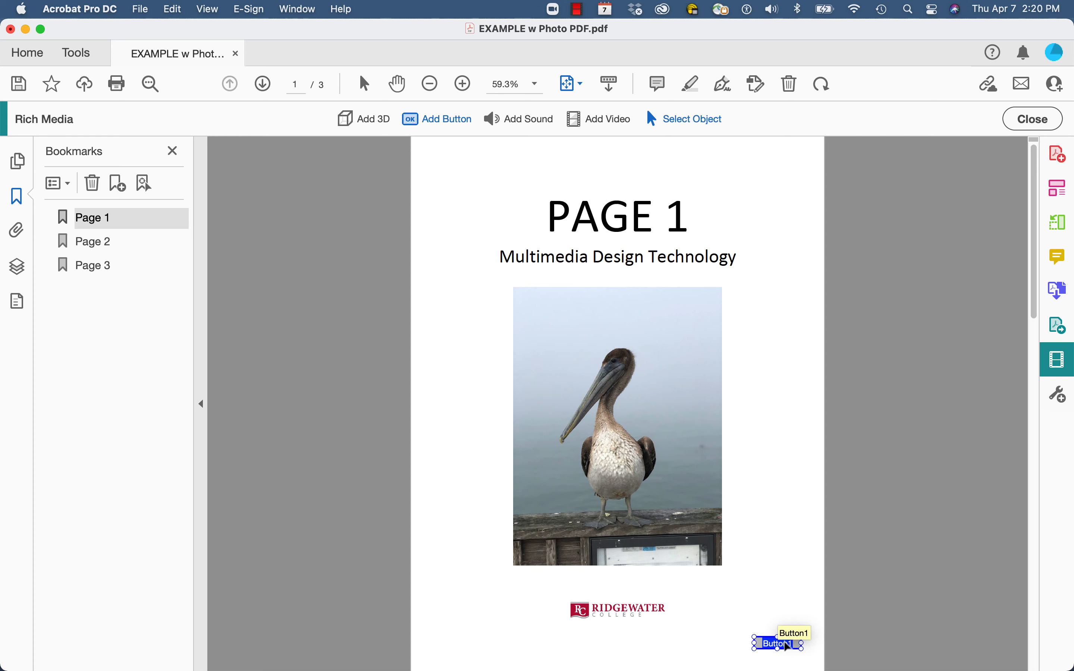
Open the new button's properties and name it "Next Button"
double_click(777, 643)
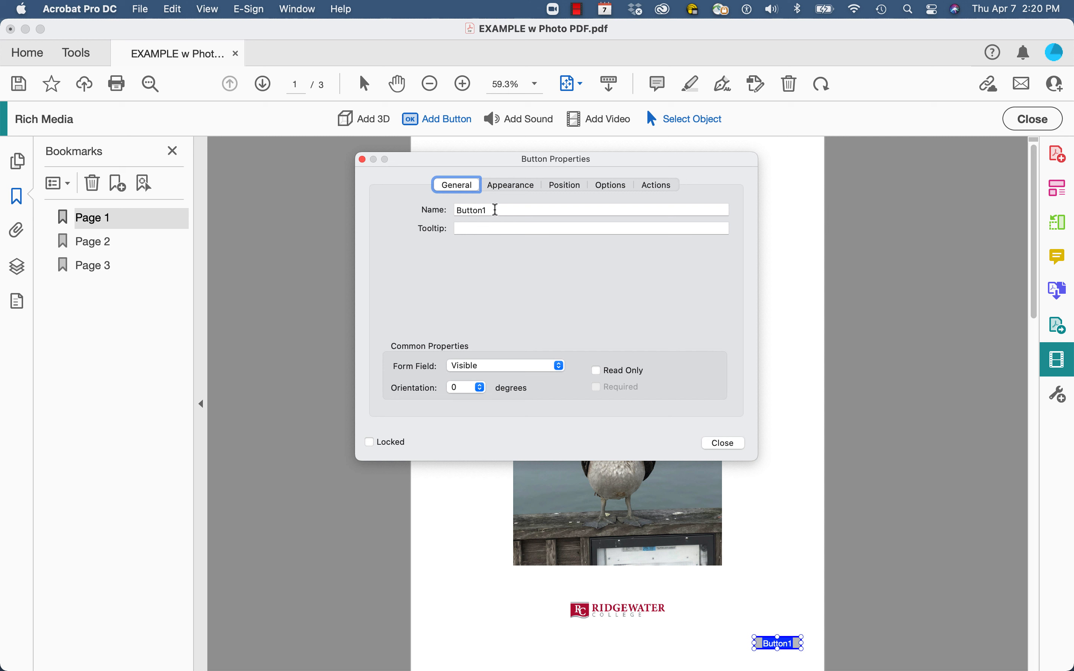
double_click(495, 210)
text(Next Bu)
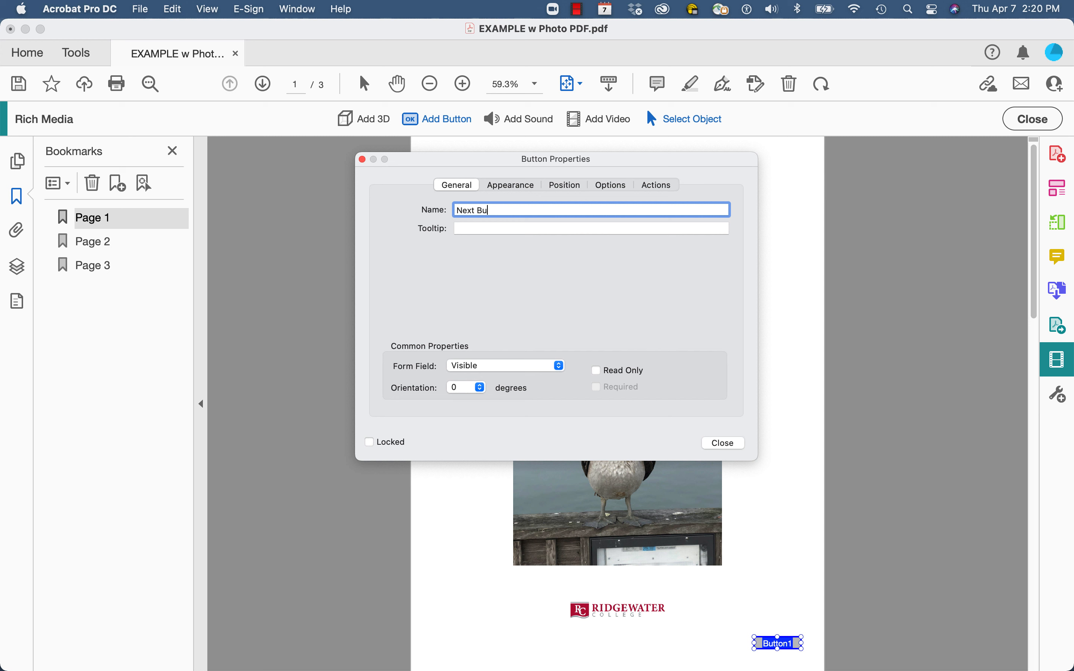
text(tton)
Set the button's tooltip to "Next Page"
click(524, 229)
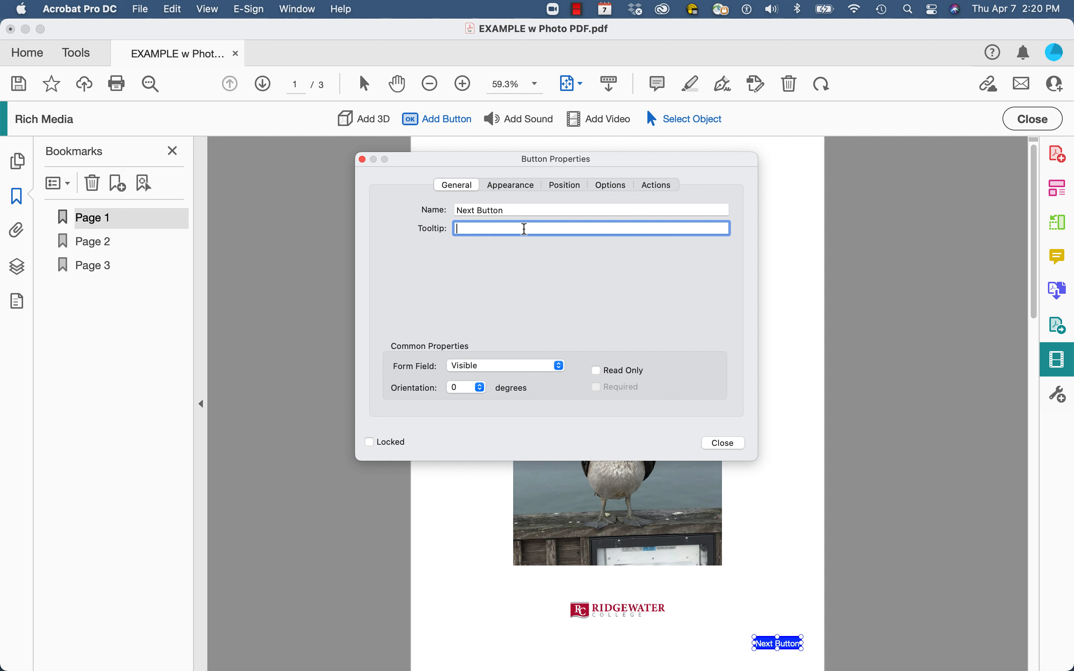
text(Next Buuton)
key(BackSpace)
key(BackSpace)
key(BackSpace)
key(BackSpace)
text(to)
key(BackSpace)
text(ton)
key(BackSpace)
key(BackSpace)
key(BackSpace)
key(BackSpace)
key(BackSpace)
key(BackSpace)
text(p)
key(BackSpace)
text(PA)
key(BackSpace)
key(BackSpace)
text(Page)
Rename the button "Next Page" and keep its form field set to Visible
click(512, 207)
key(BackSpace)
key(BackSpace)
key(BackSpace)
key(BackSpace)
key(BackSpace)
key(BackSpace)
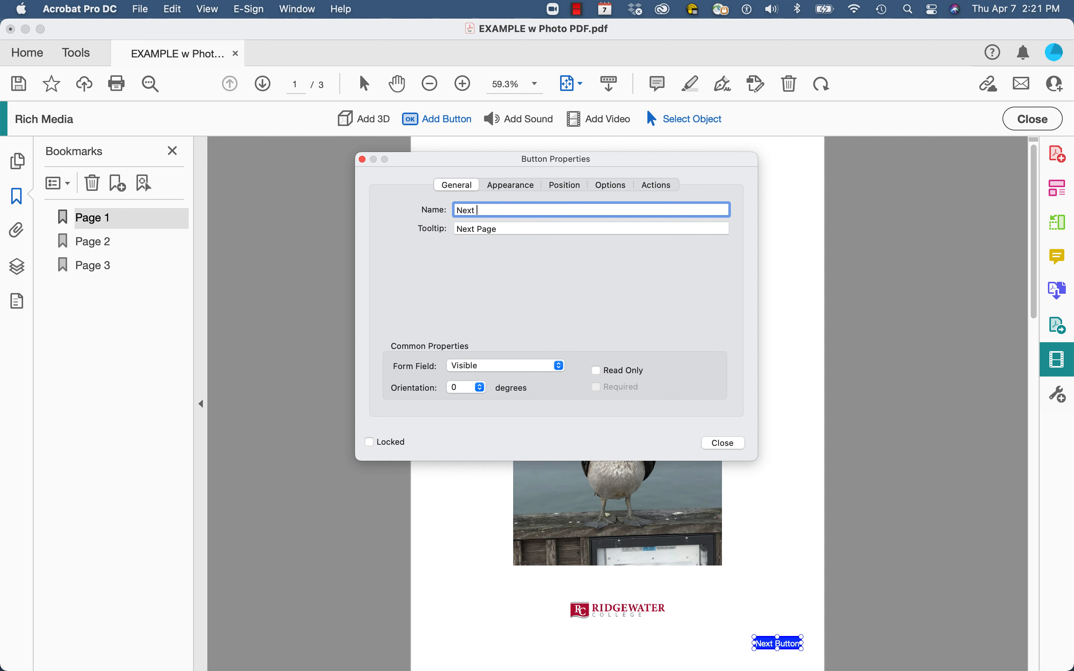
text(Page)
click(518, 229)
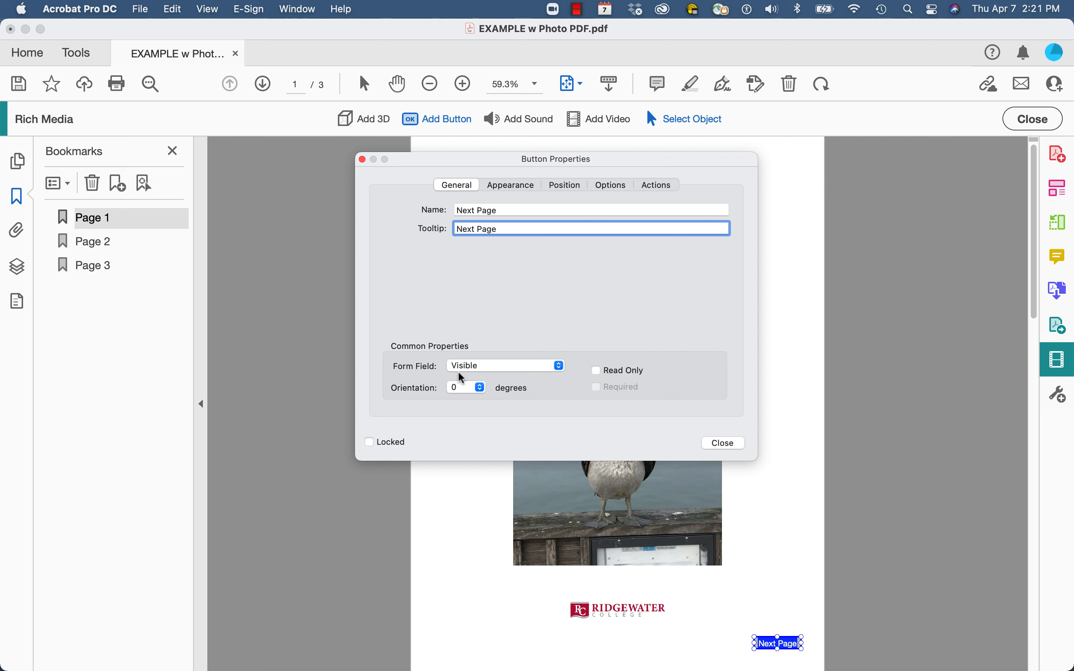
click(476, 368)
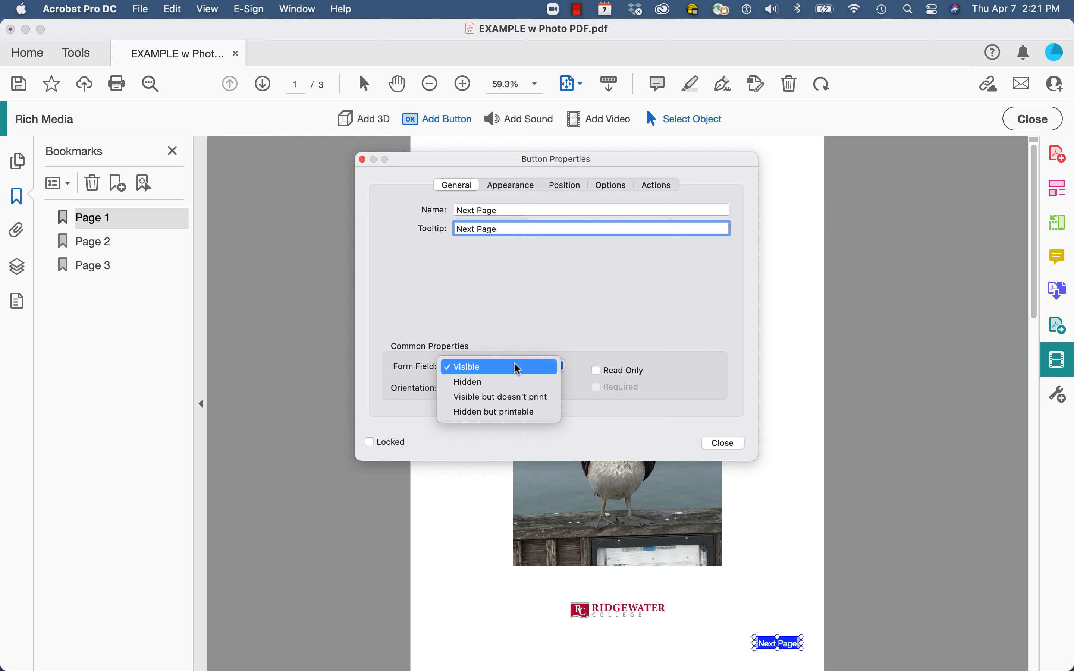
click(518, 369)
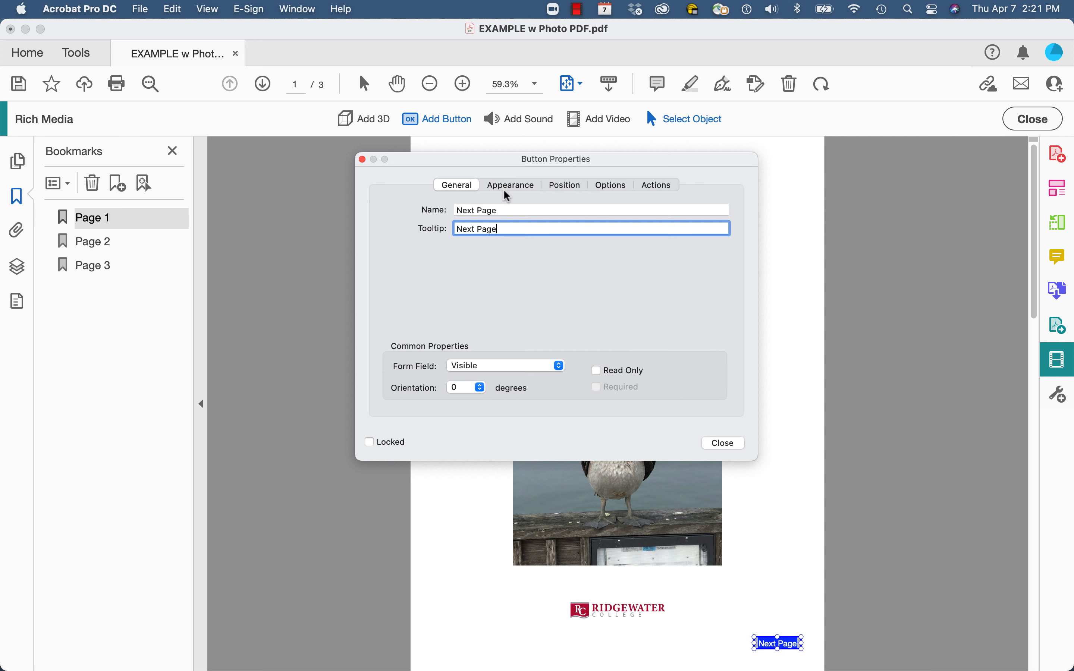
Position the button at left 7 in, right 8 in, bottom 0.5 in and top 0.875 in, with a height of 0.375 in
click(513, 186)
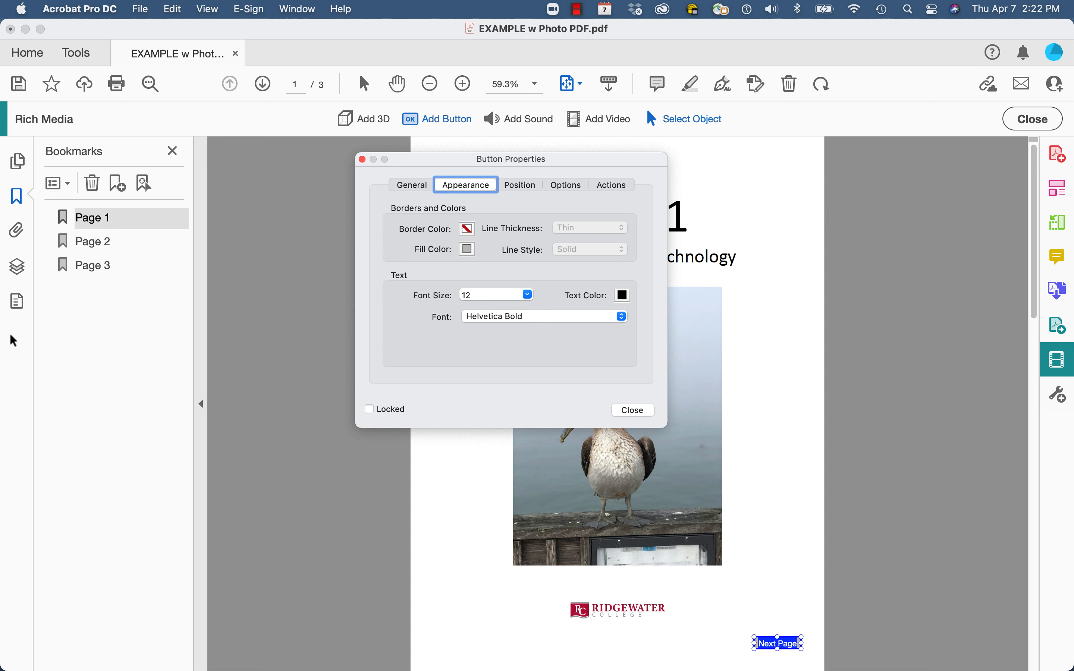
click(528, 185)
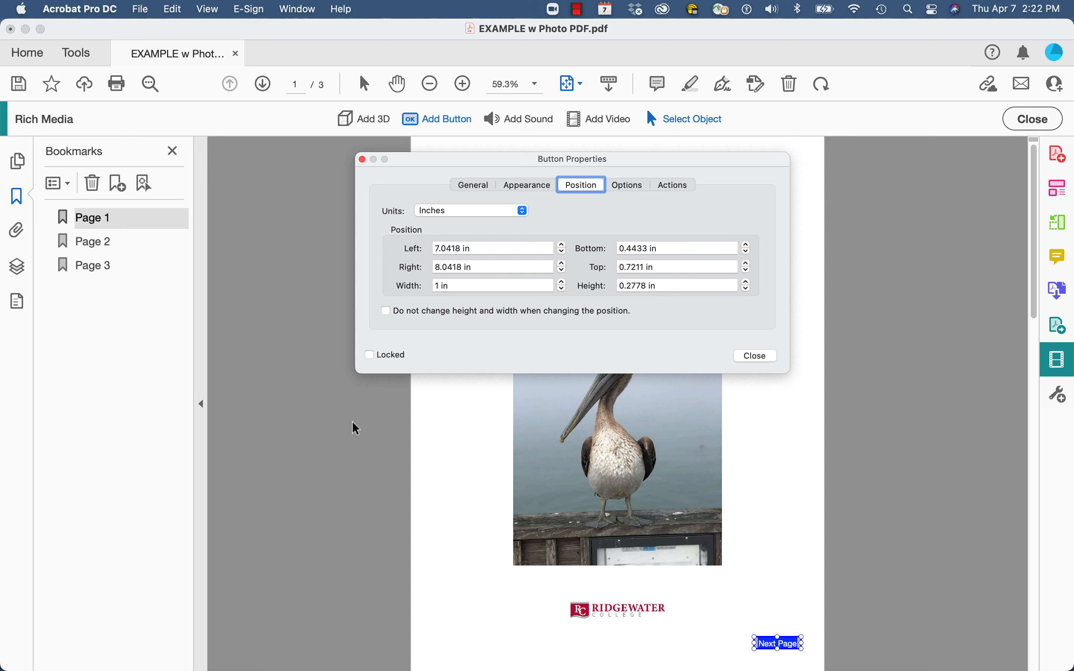
click(457, 247)
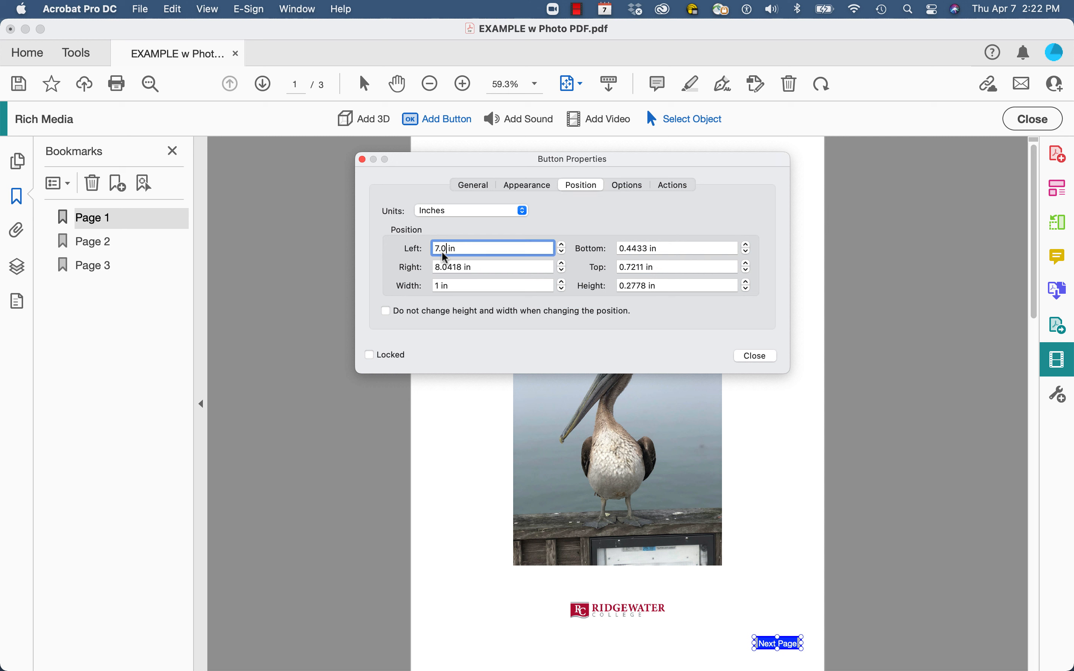
drag(461, 266, 442, 268)
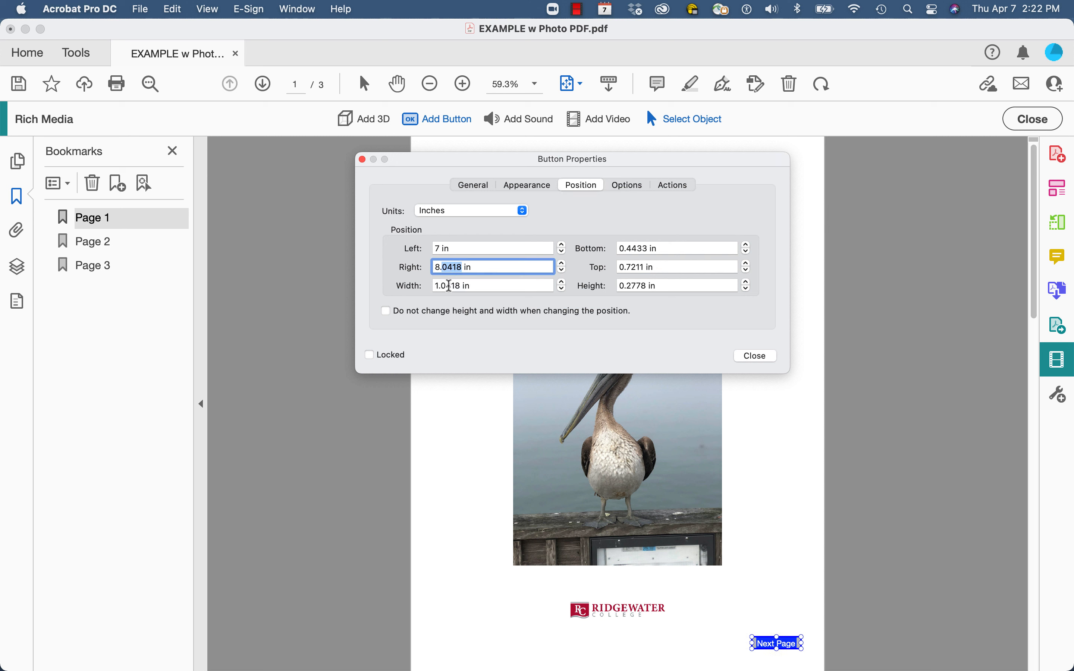
click(641, 249)
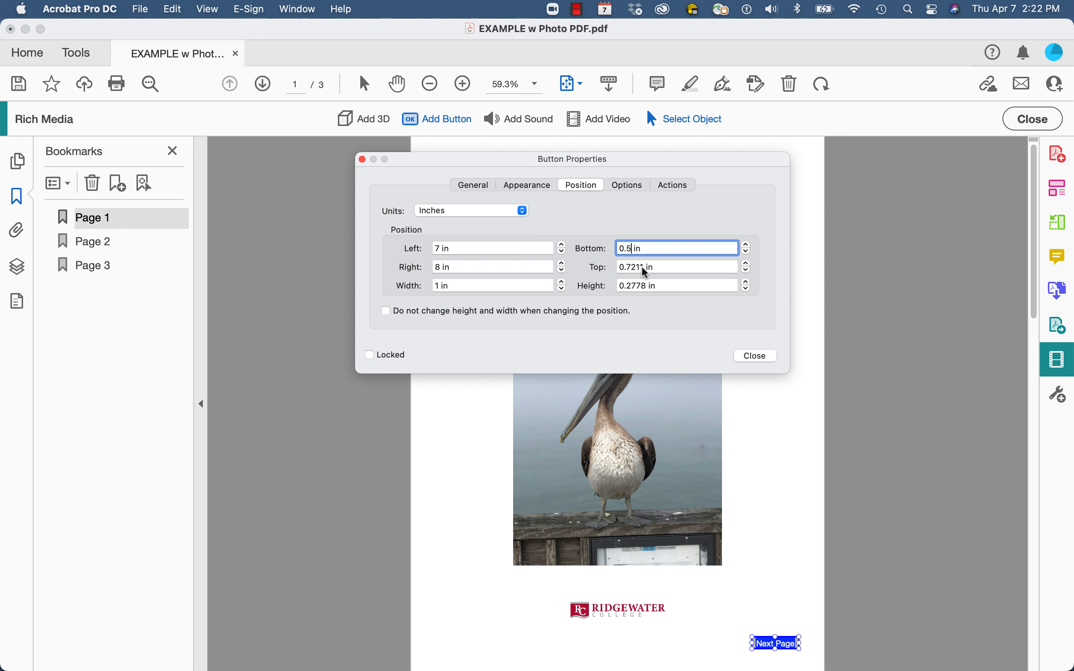
drag(643, 267, 630, 266)
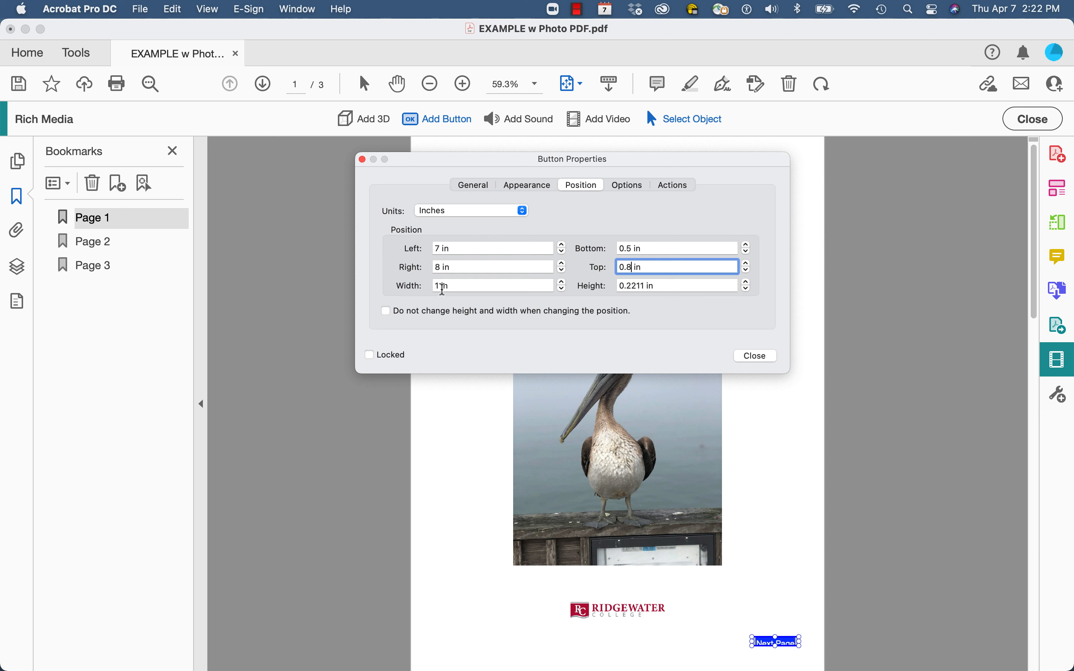
click(746, 283)
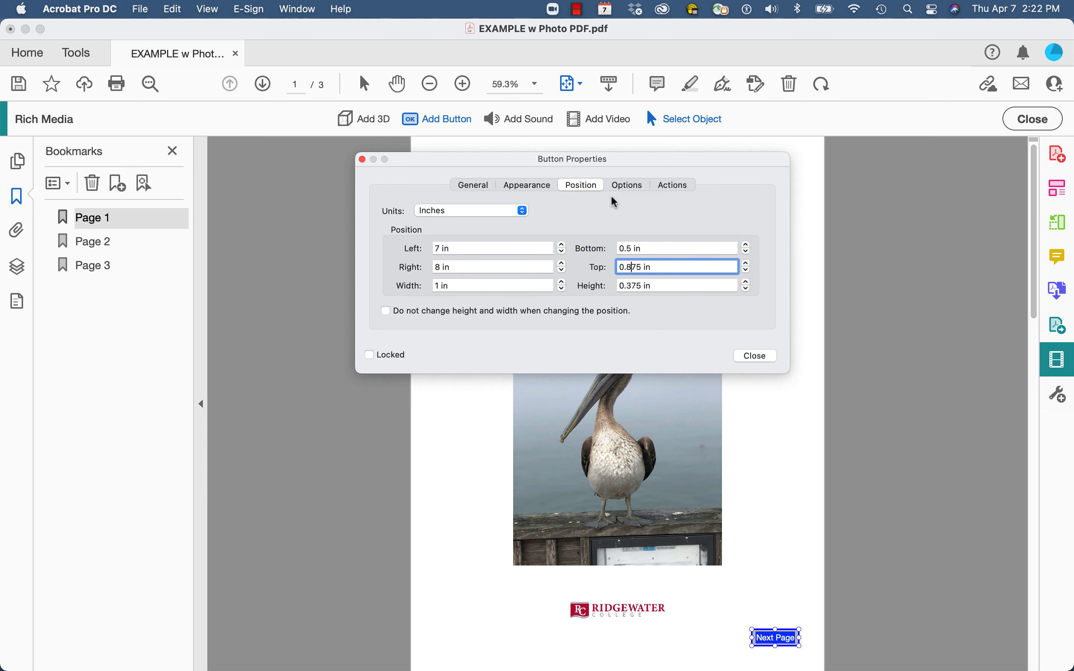
Review the button's layout choices and label setting, keeping the layout as Label only
click(634, 190)
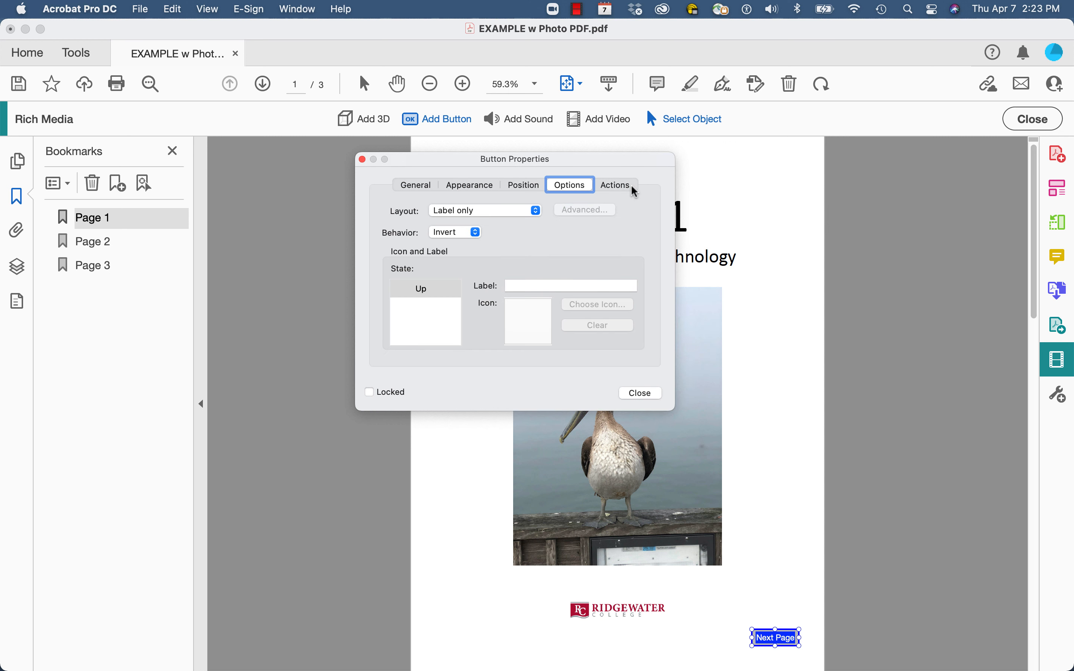
click(518, 213)
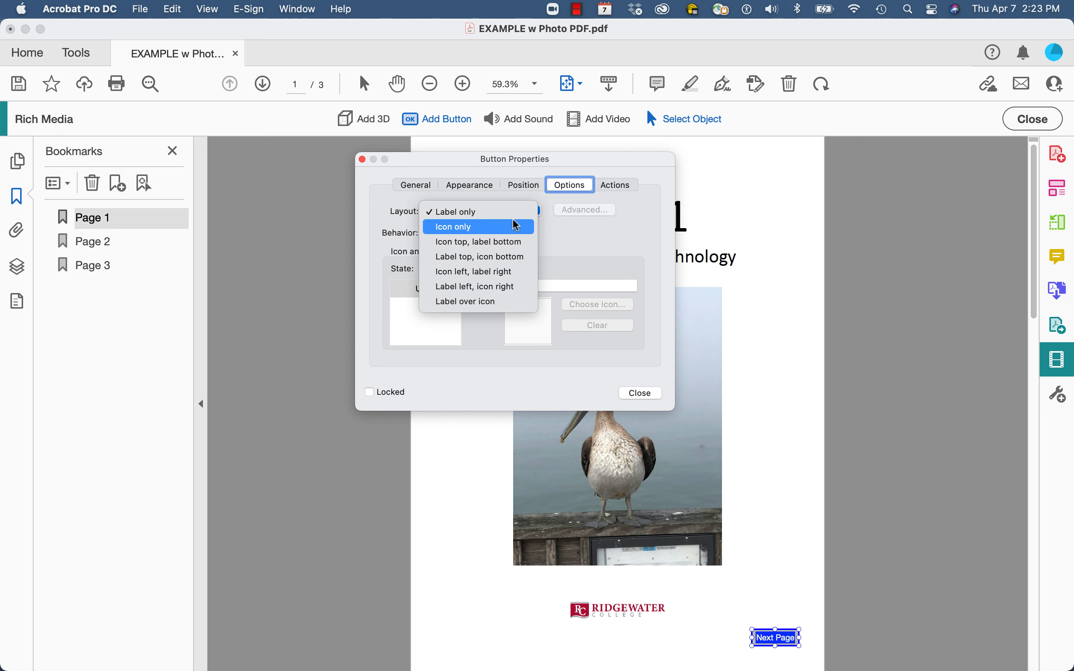
click(513, 209)
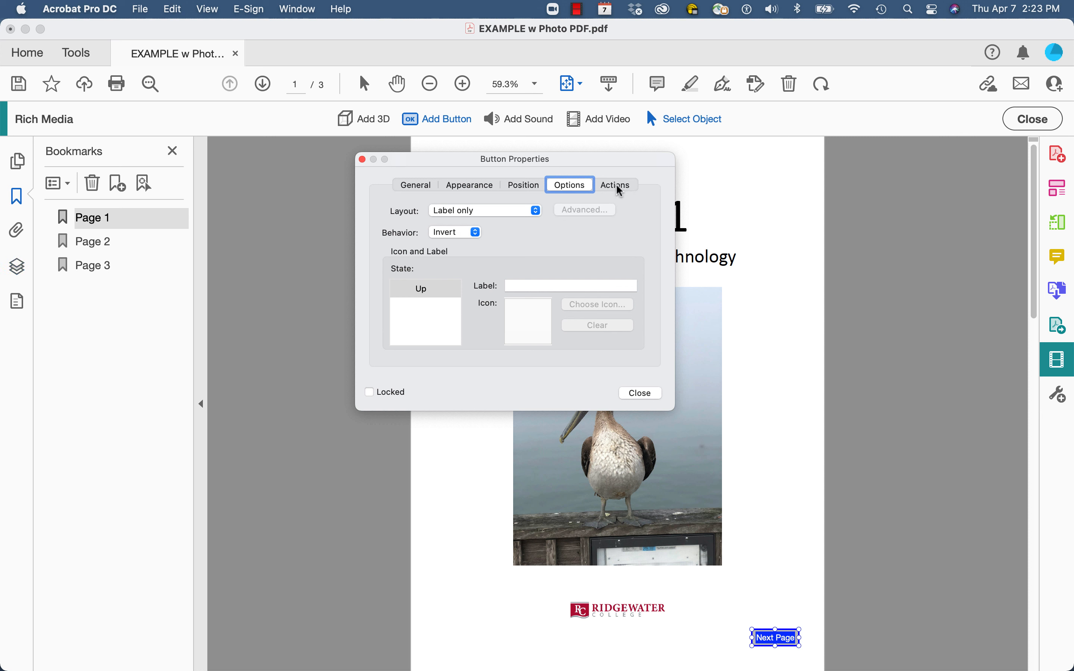
click(519, 288)
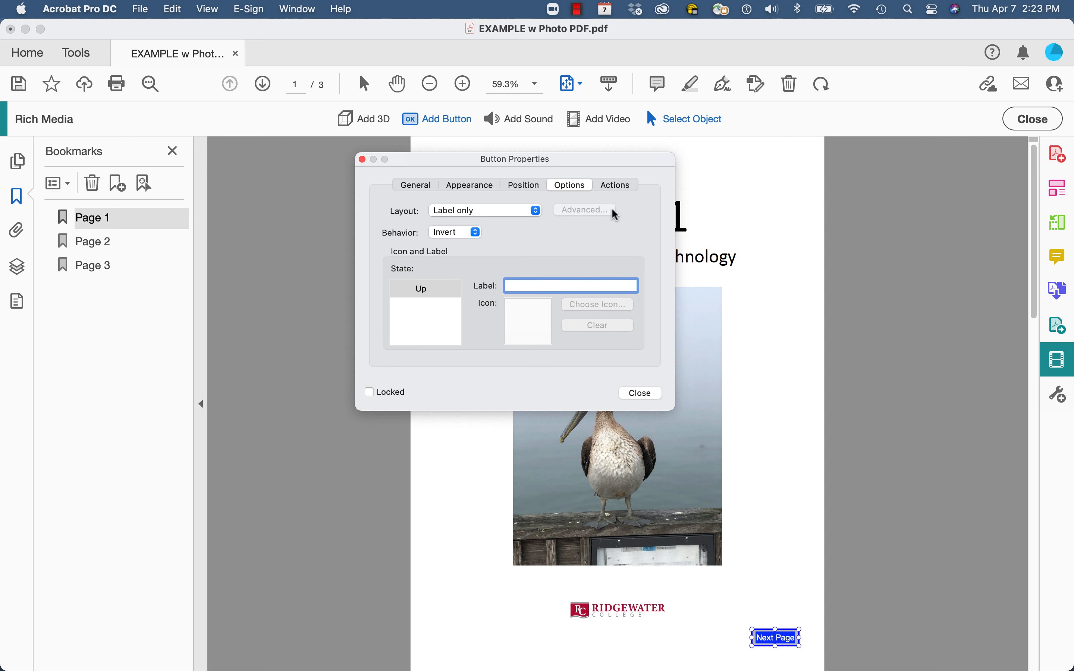
Add a Mouse Up action that executes the menu item View>Page Navigation>Next Page, and close the button's properties
click(622, 186)
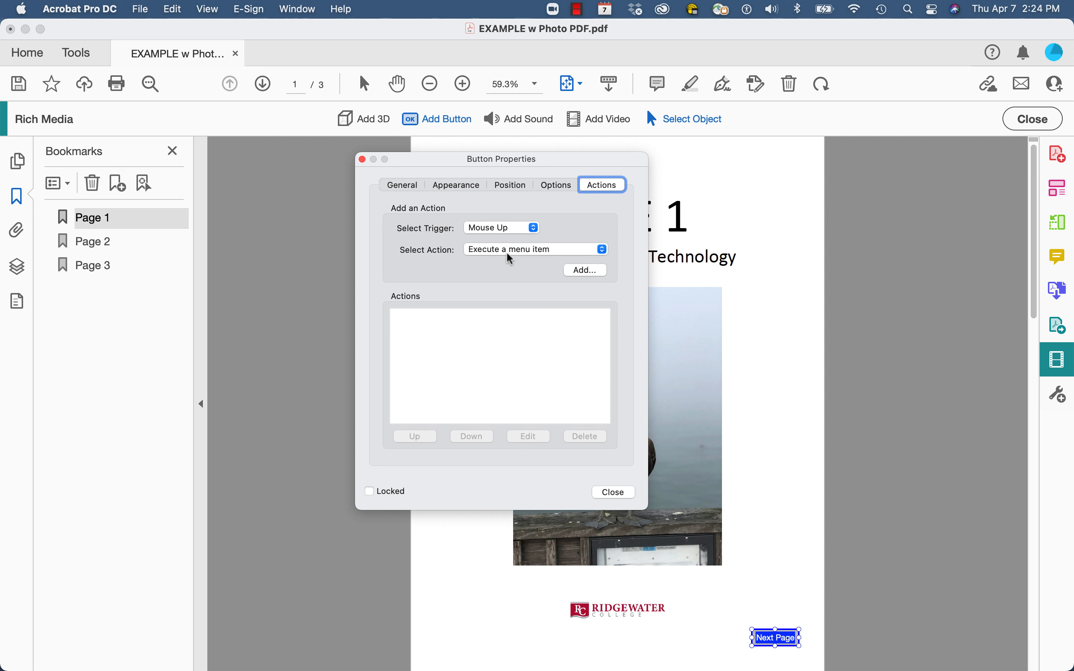
click(530, 250)
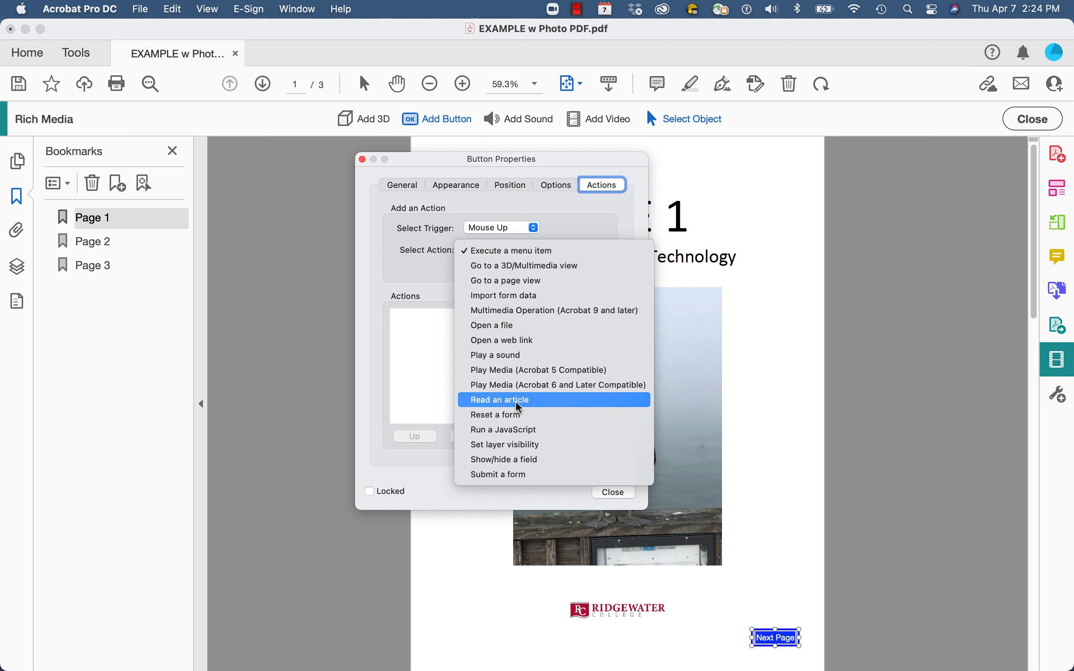
click(528, 251)
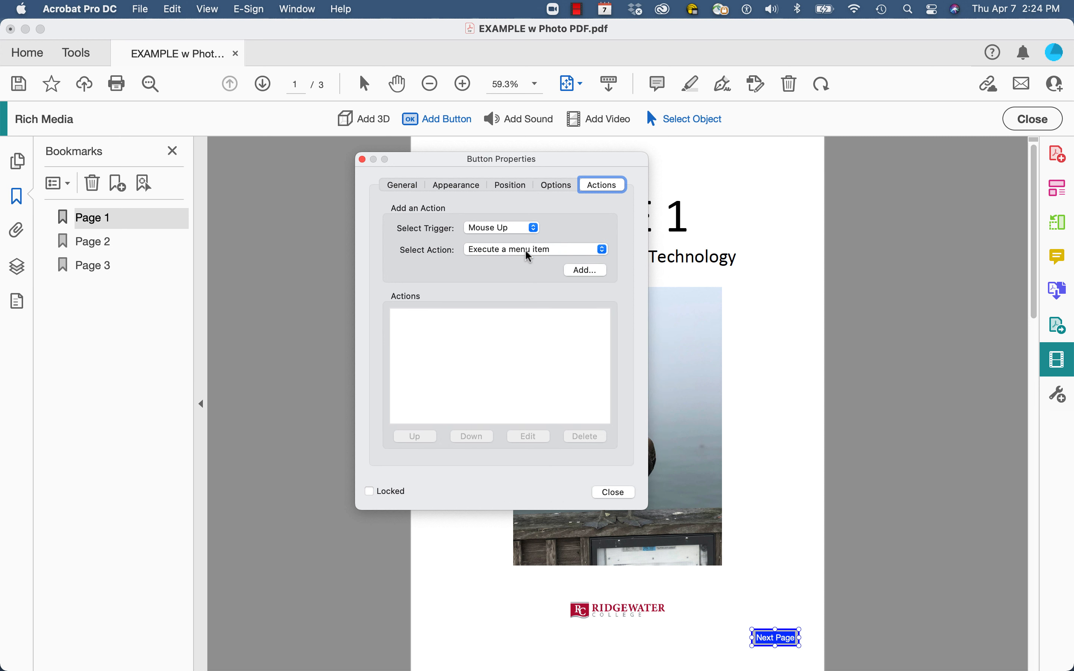
click(586, 272)
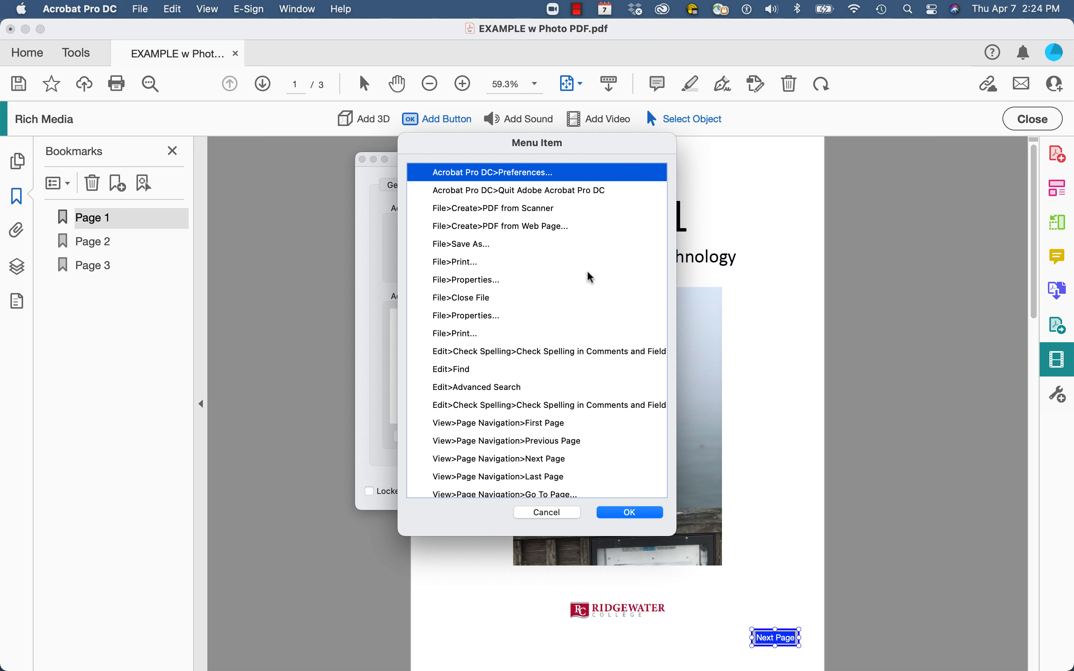
click(550, 458)
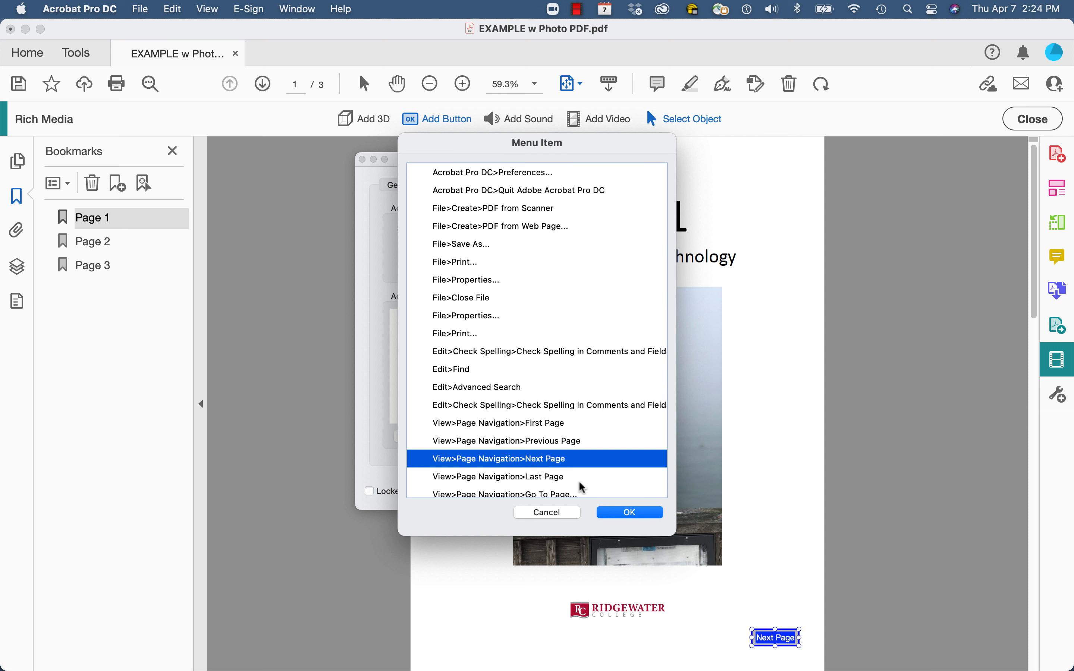
click(610, 515)
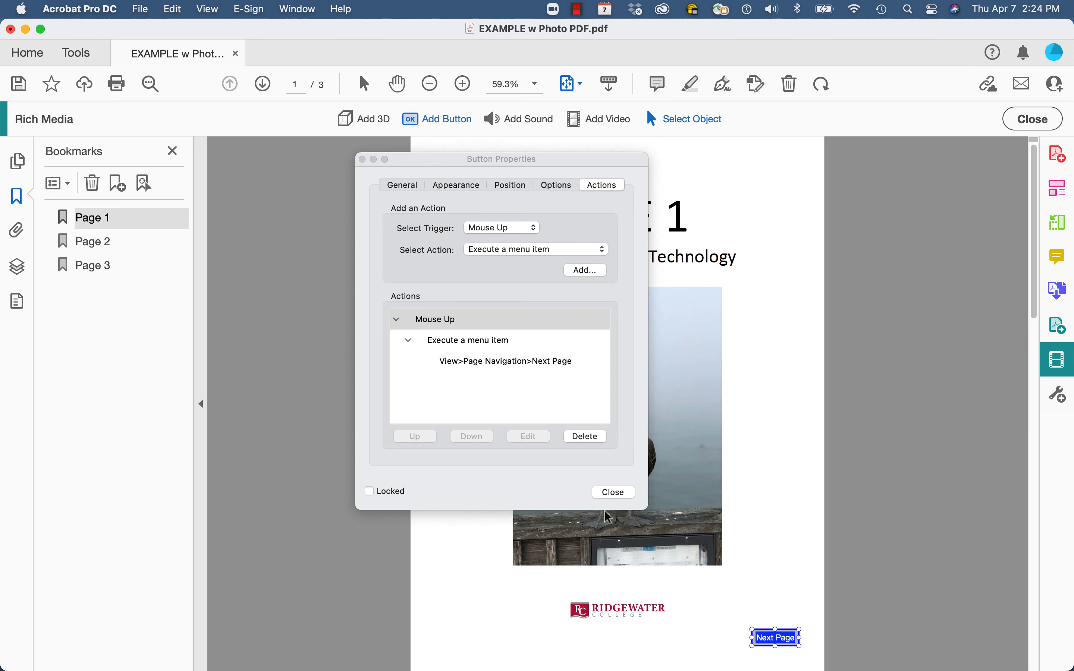
click(613, 492)
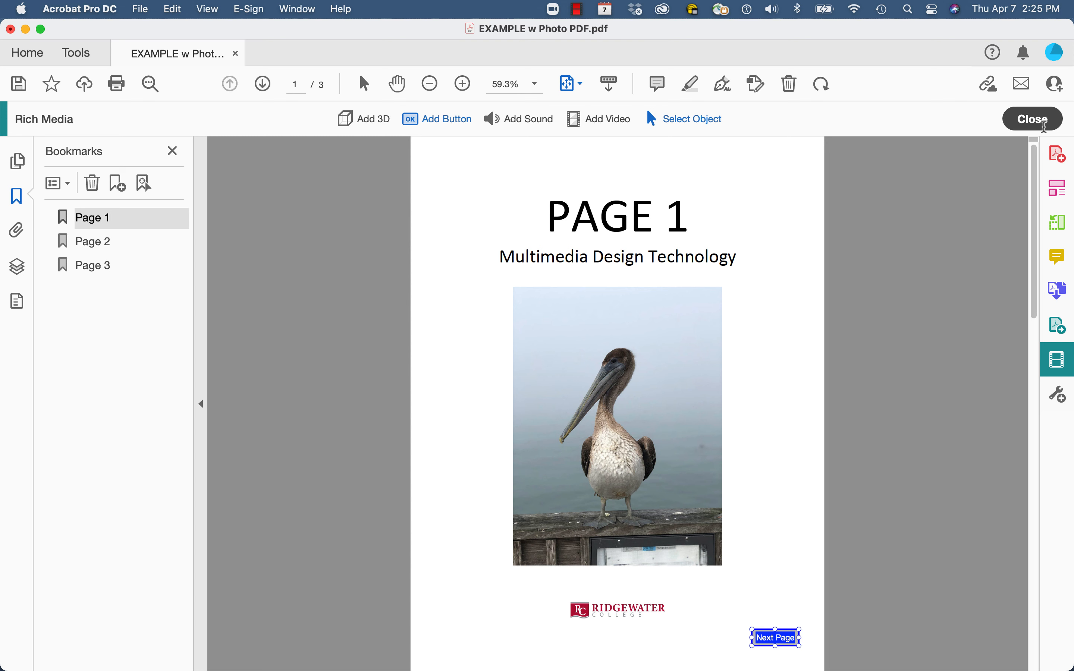
Leave Rich Media editing, test the navigation button on page 1, and return to page 1
click(1043, 125)
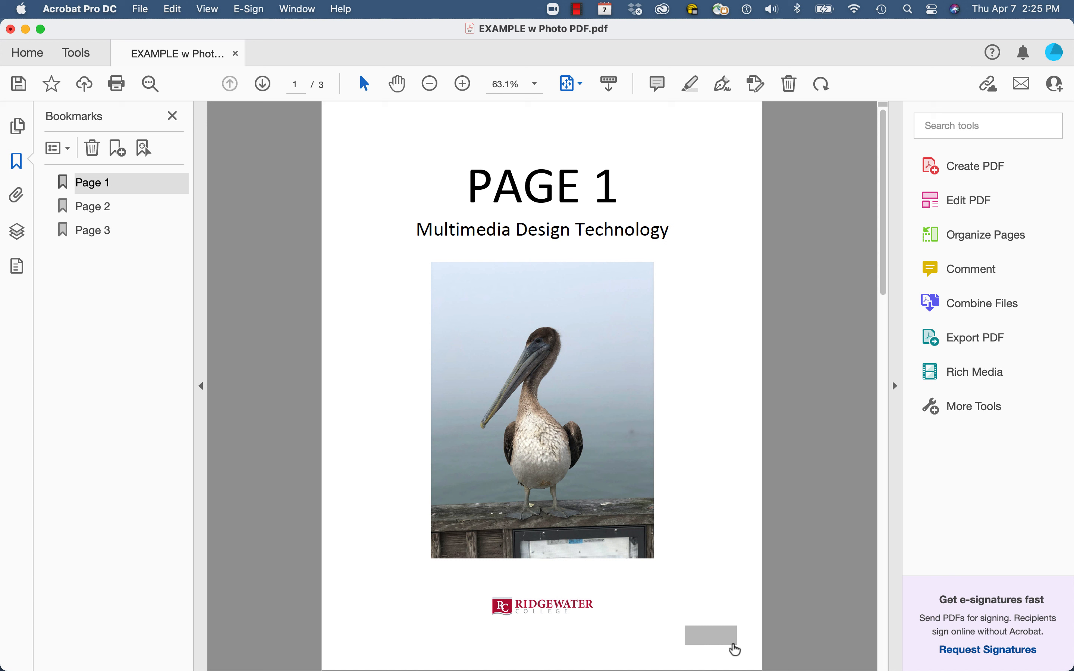
click(715, 641)
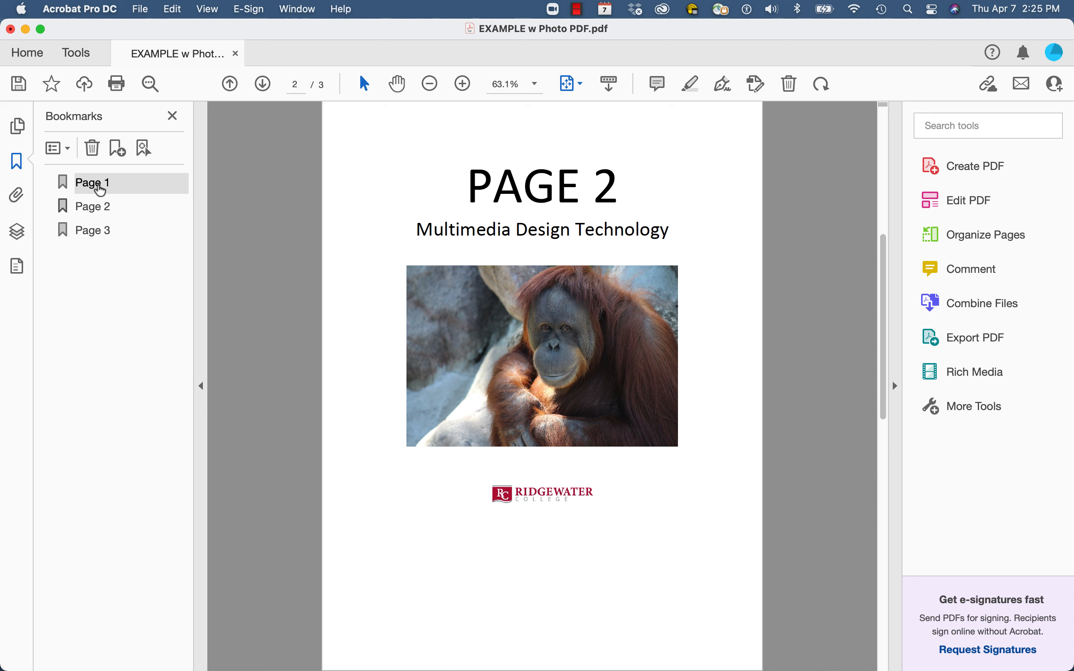
click(98, 186)
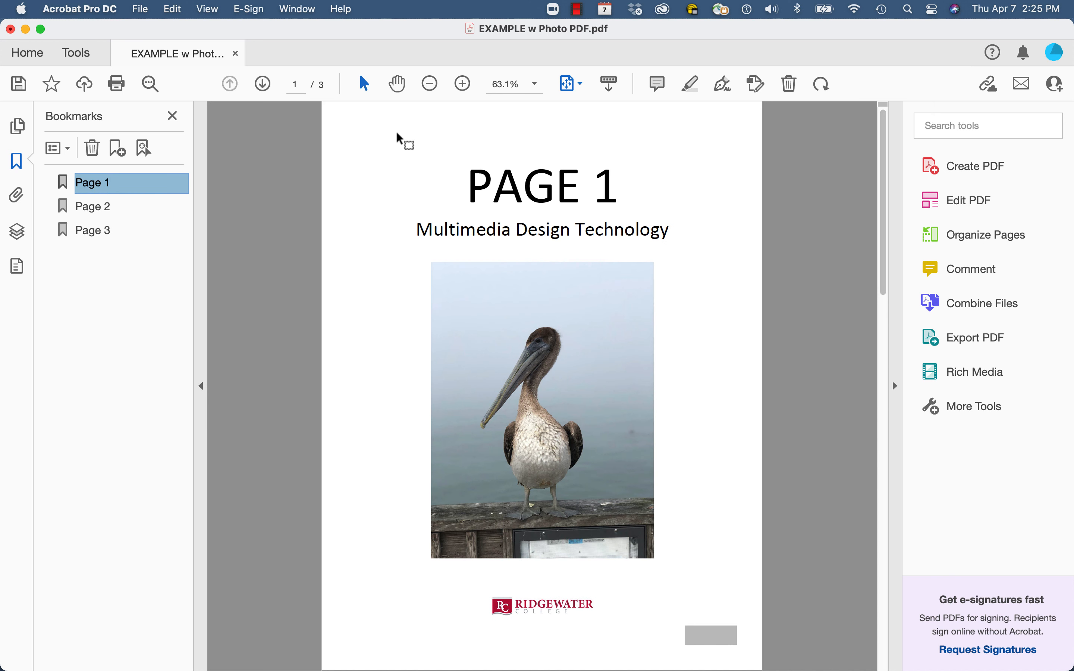
Reopen the properties of the Next Page button with Rich Media, set its label to NEXT, and close the properties
click(973, 373)
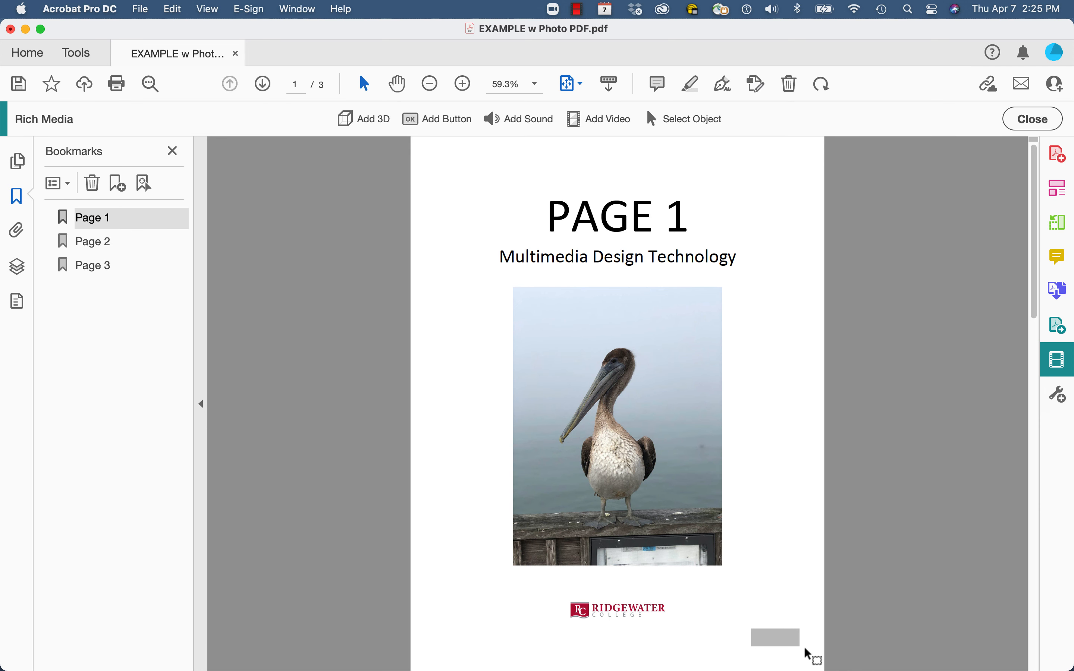
click(691, 124)
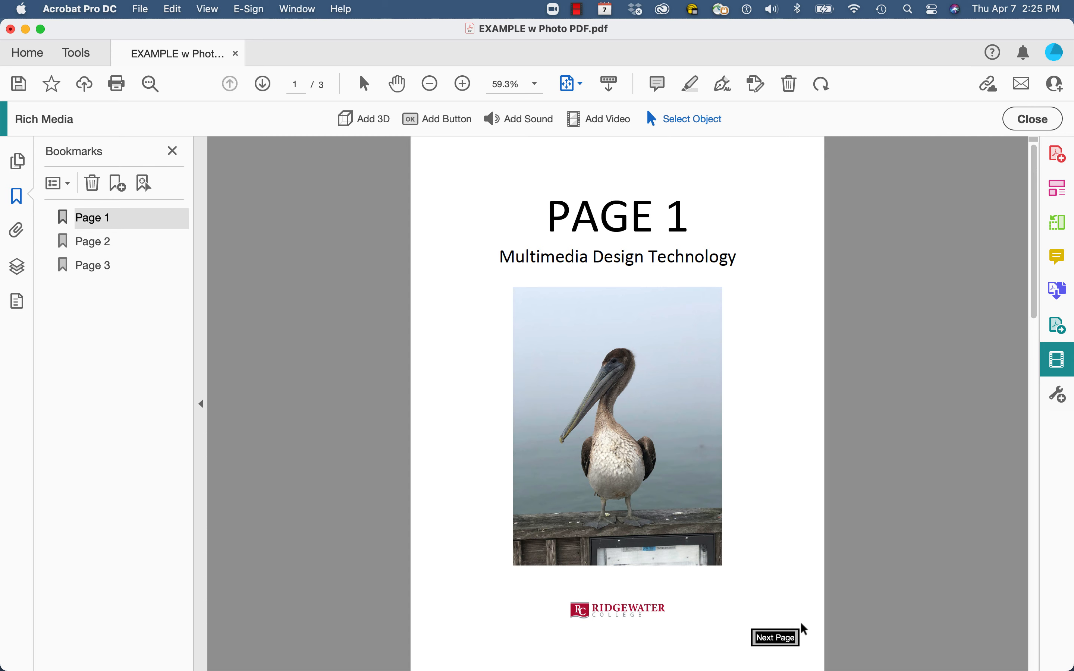
double_click(798, 630)
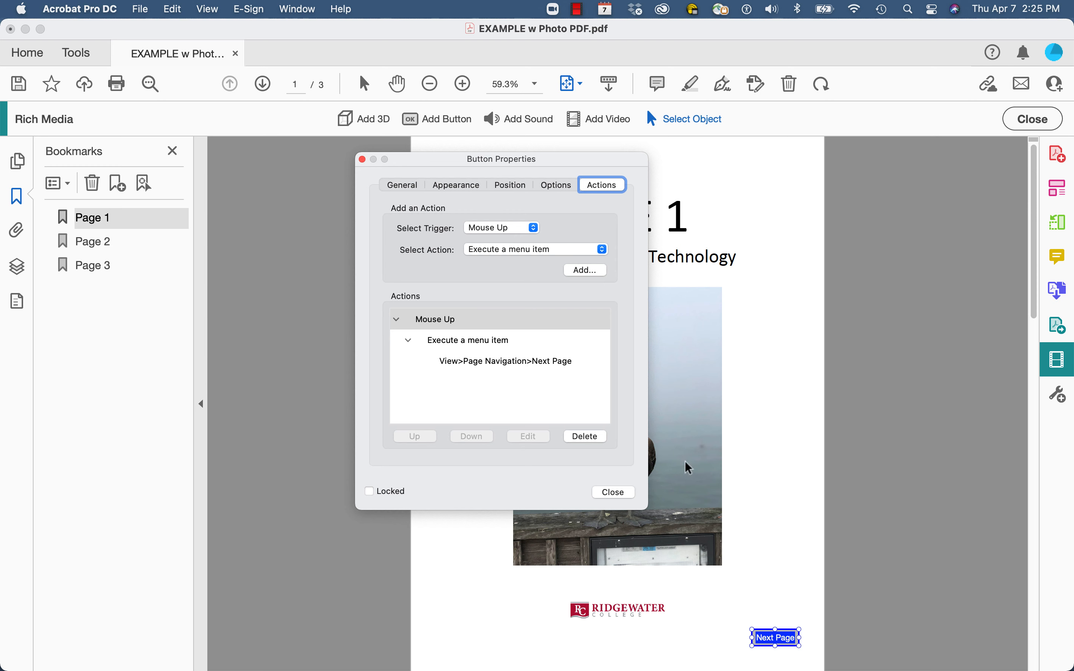
click(557, 185)
click(543, 286)
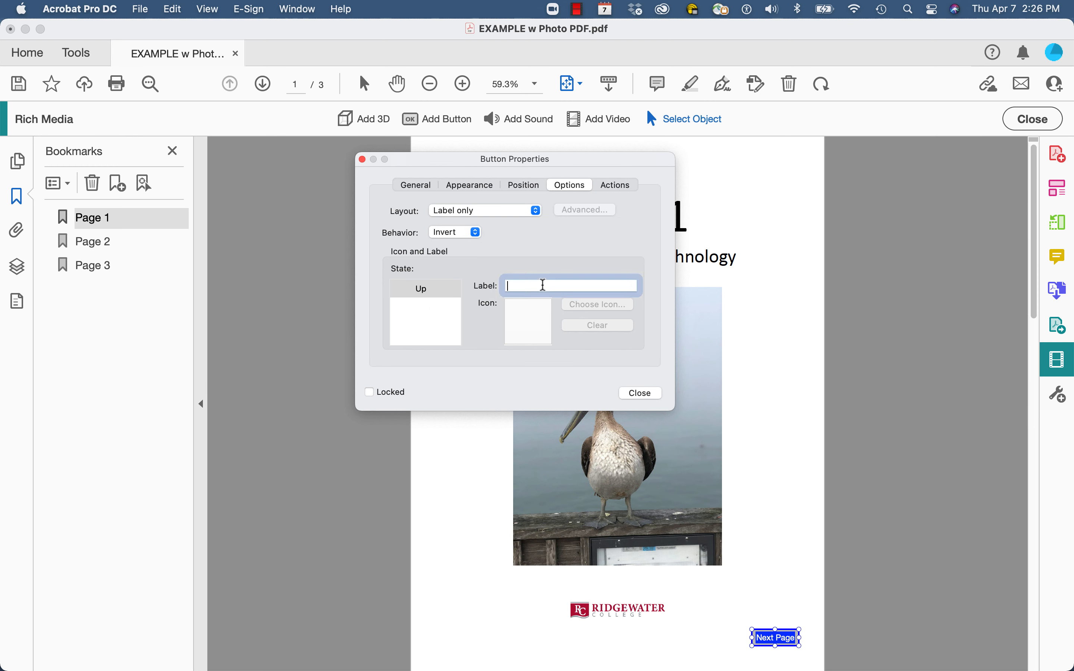
text(NEXT)
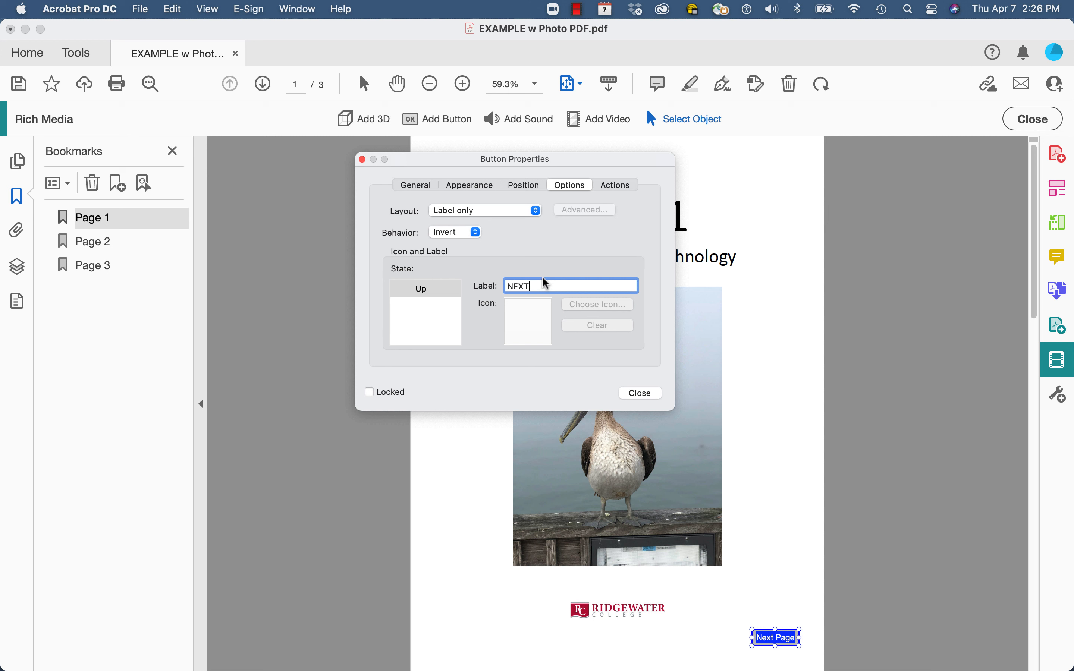
click(632, 393)
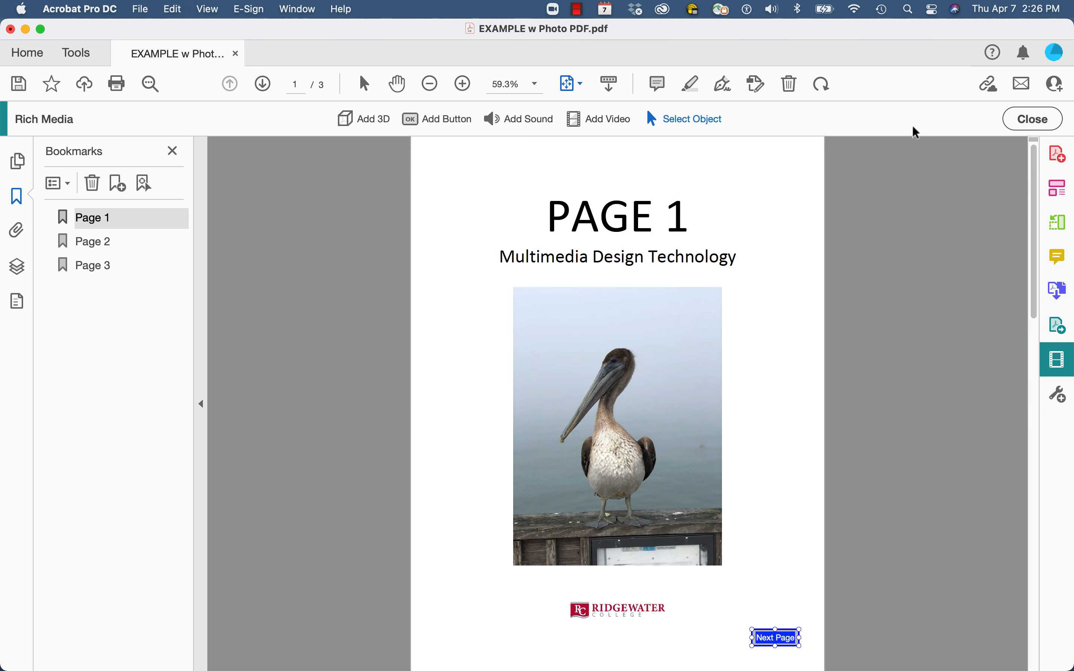
Leave Rich Media editing and test the NEXT button on page 1 to go to page 2
click(1032, 121)
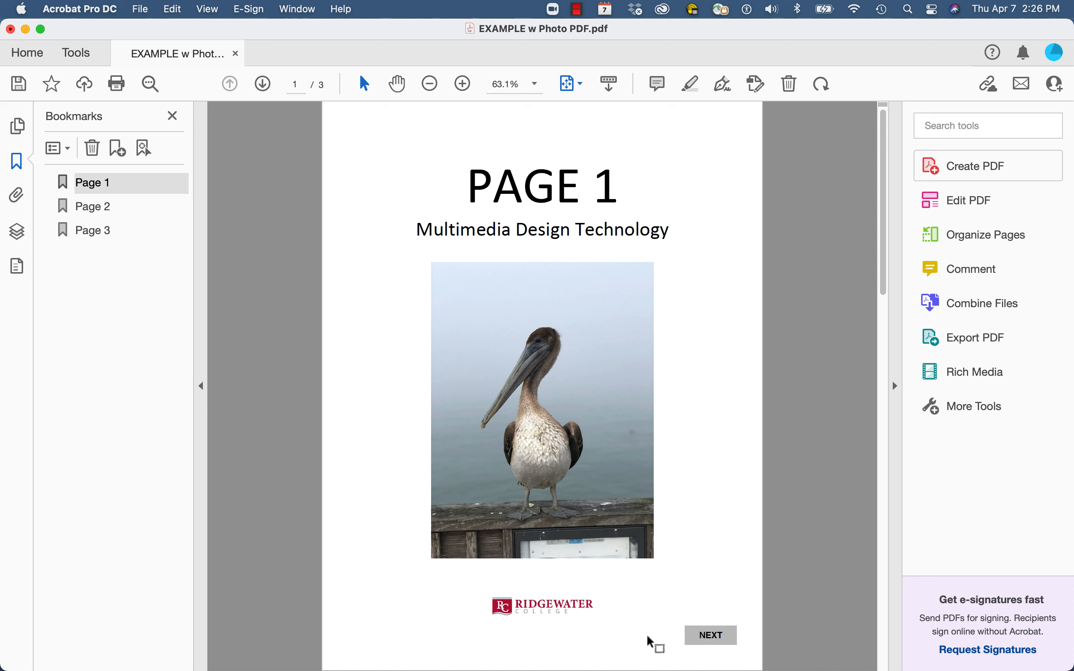
click(698, 638)
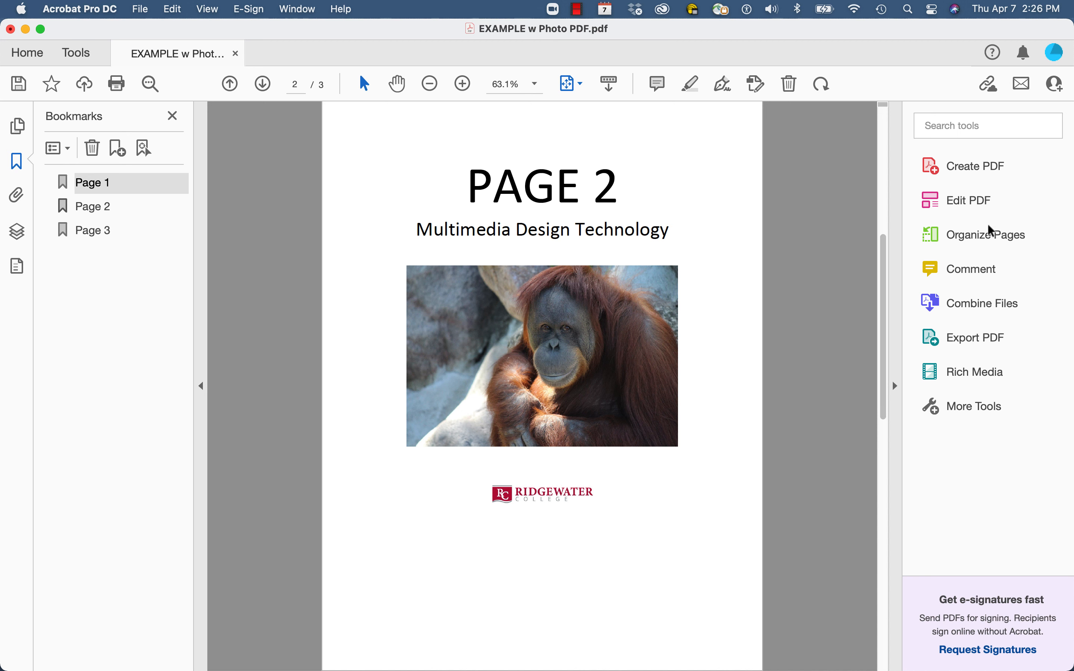
Open the Rich Media tools on page 2 of the document
click(968, 372)
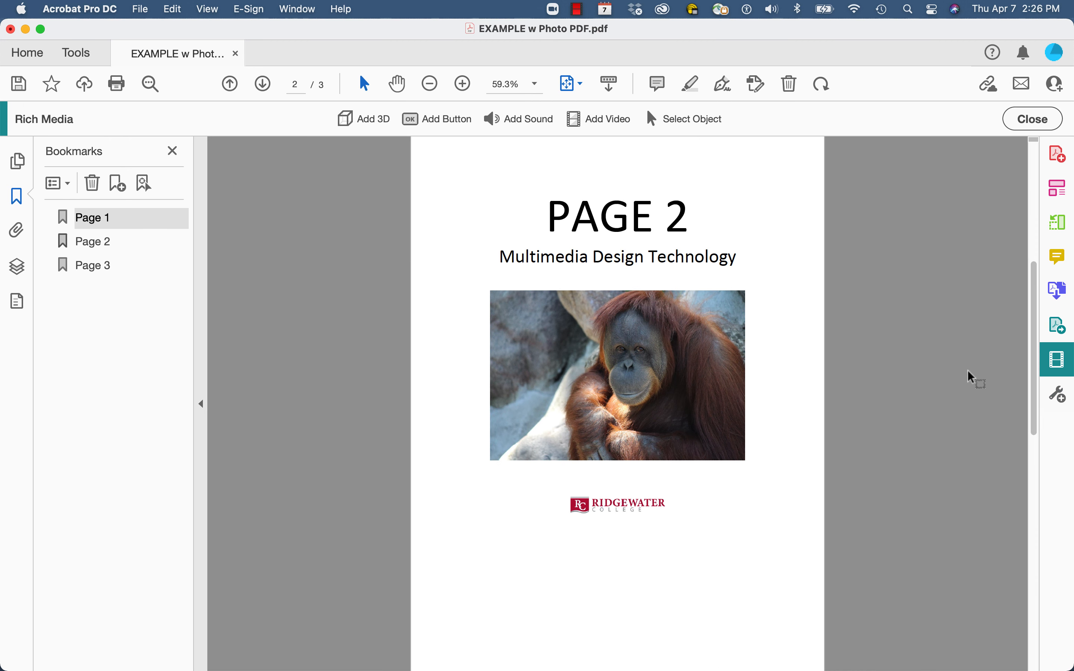